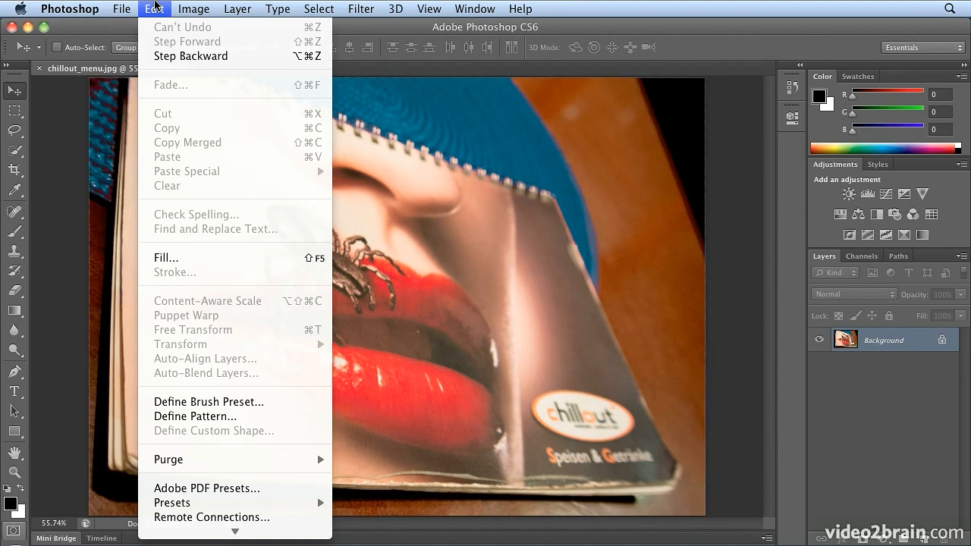
{"action": "left_click", "coordinate": [154, 6]}
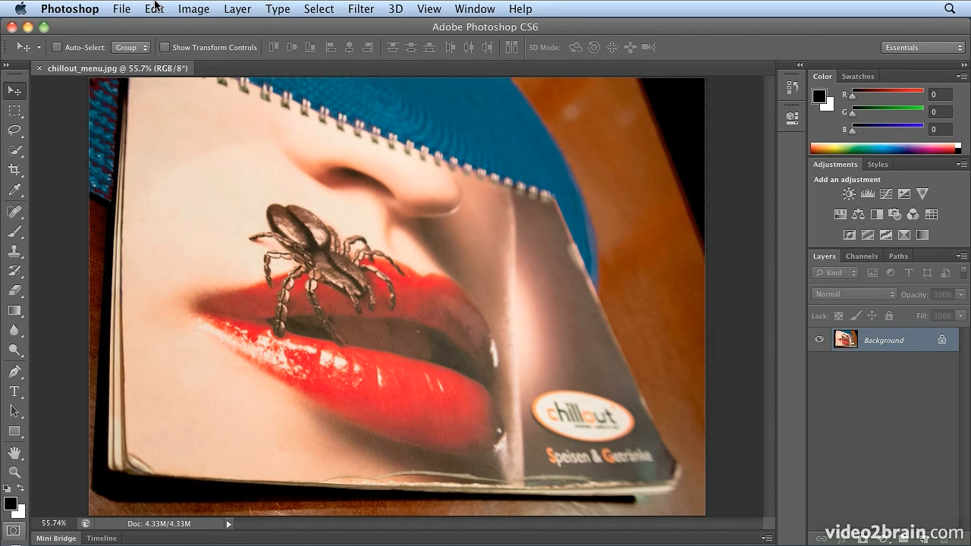
{"action": "left_click", "coordinate": [154, 7]}
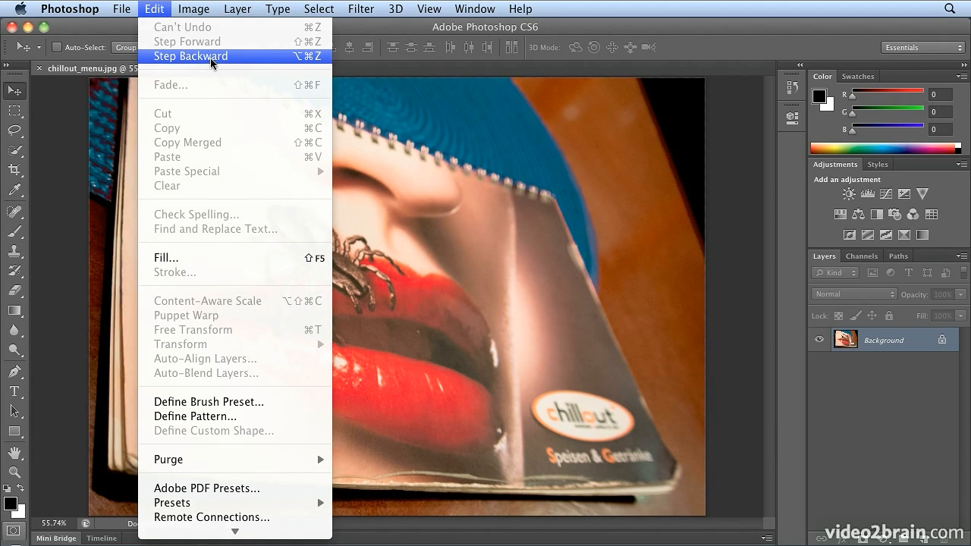
{"action": "left_click", "coordinate": [157, 8]}
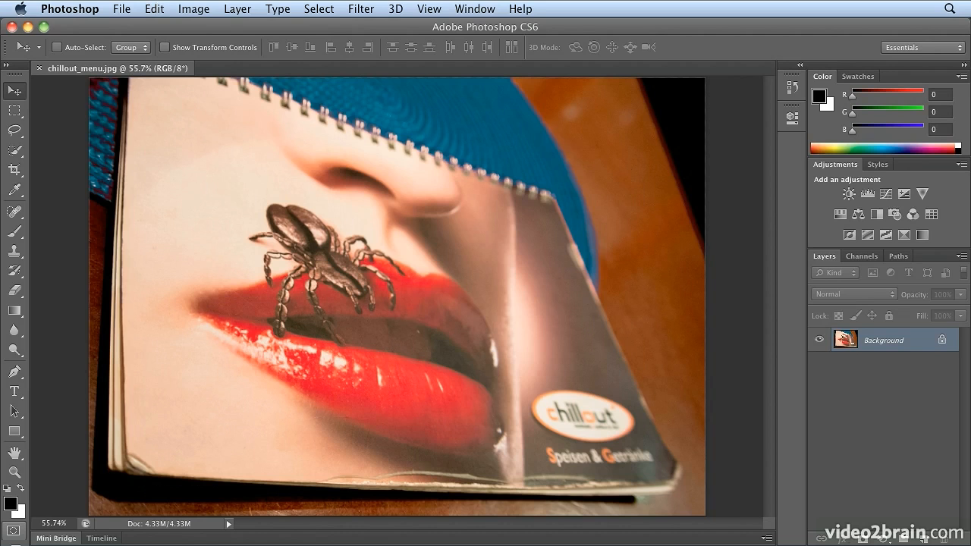
Paint a thin, roughly horizontal black stroke across the upper cheek with the Brush tool at 13 px.
{"action": "key", "text": "super+minus"}
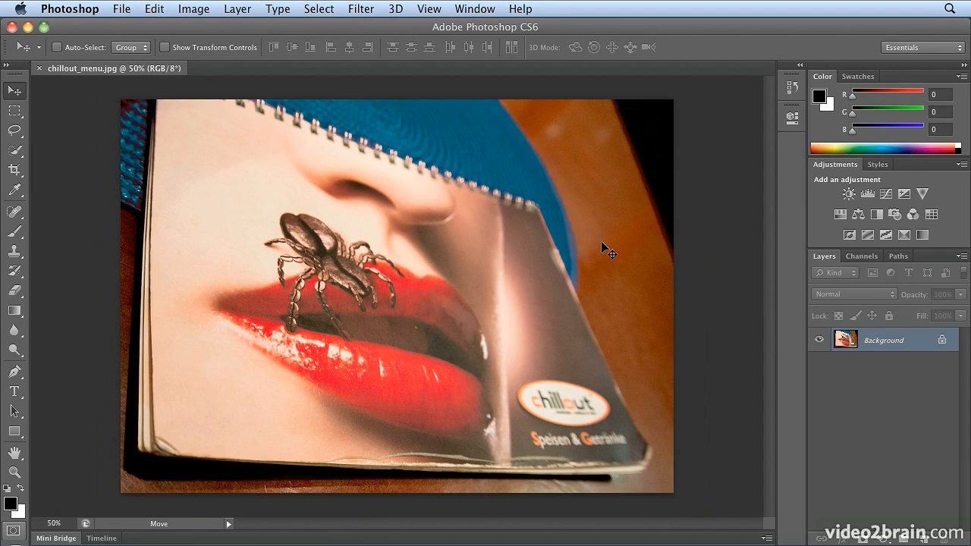
{"action": "left_click", "coordinate": [10, 232]}
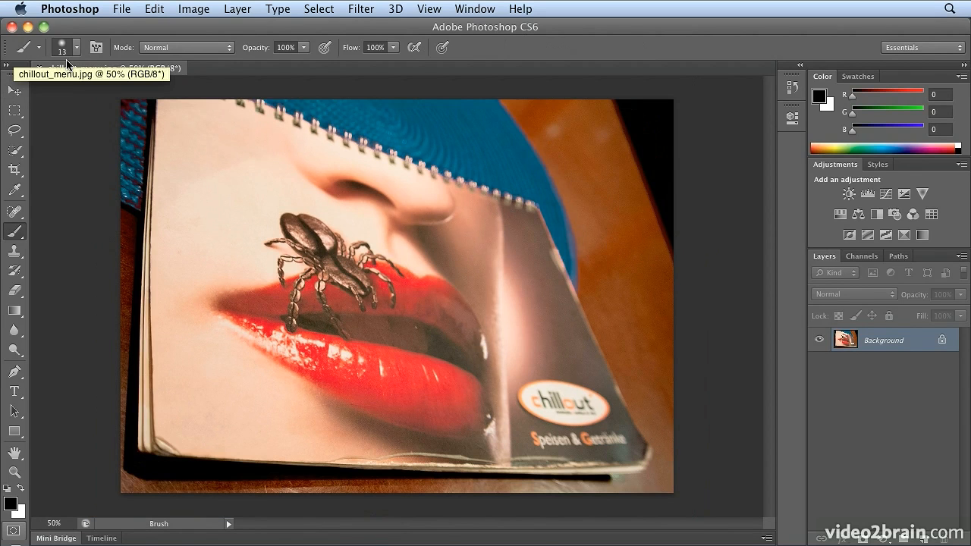
{"action": "left_click", "coordinate": [181, 161]}
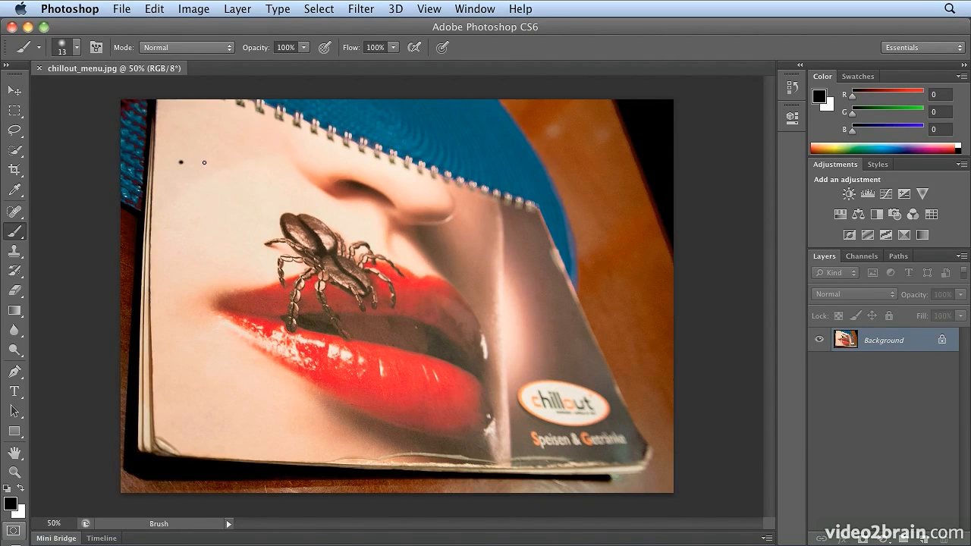
{"action": "left_click", "coordinate": [339, 159], "text": "shift"}
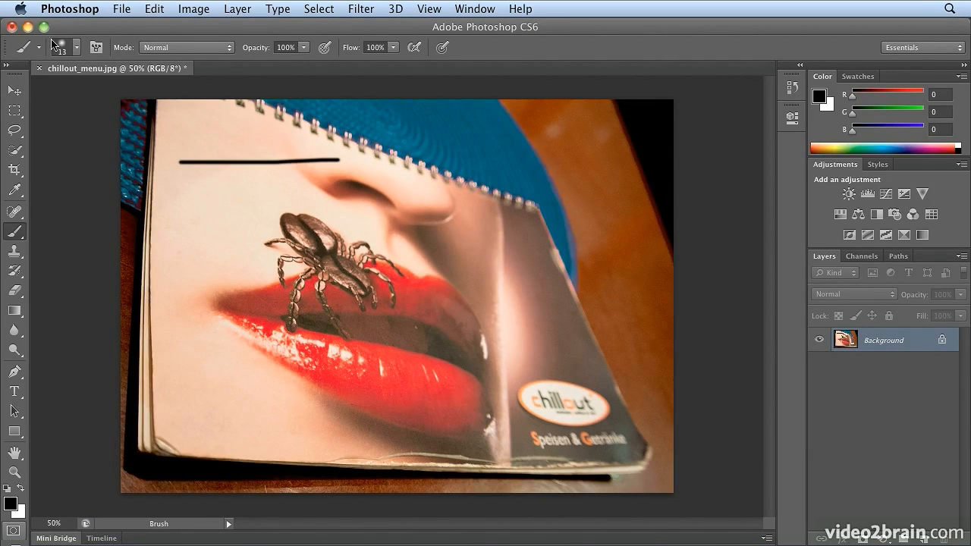
Paint two thicker black strokes beneath the first one, using brush sizes of 30 px and 54 px.
{"action": "left_click", "coordinate": [76, 52]}
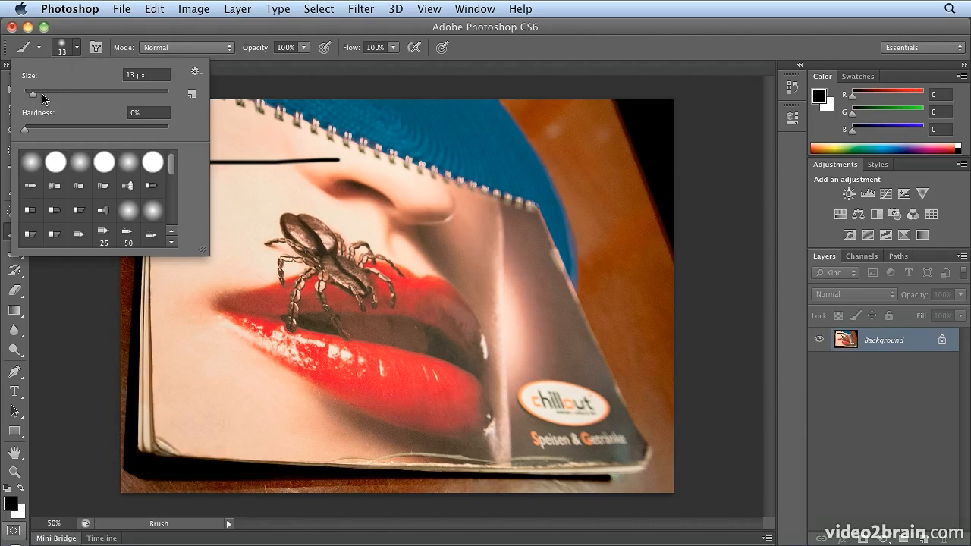
{"action": "left_click_drag", "start_coordinate": [34, 94], "coordinate": [46, 94]}
{"action": "left_click_drag", "start_coordinate": [368, 192], "coordinate": [178, 196]}
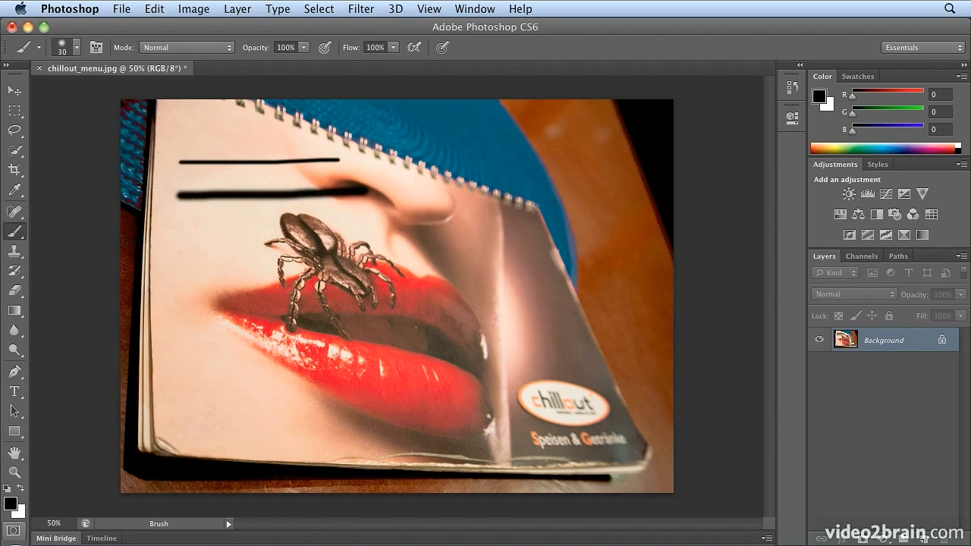
{"action": "left_click", "coordinate": [77, 48]}
{"action": "left_click", "coordinate": [63, 91]}
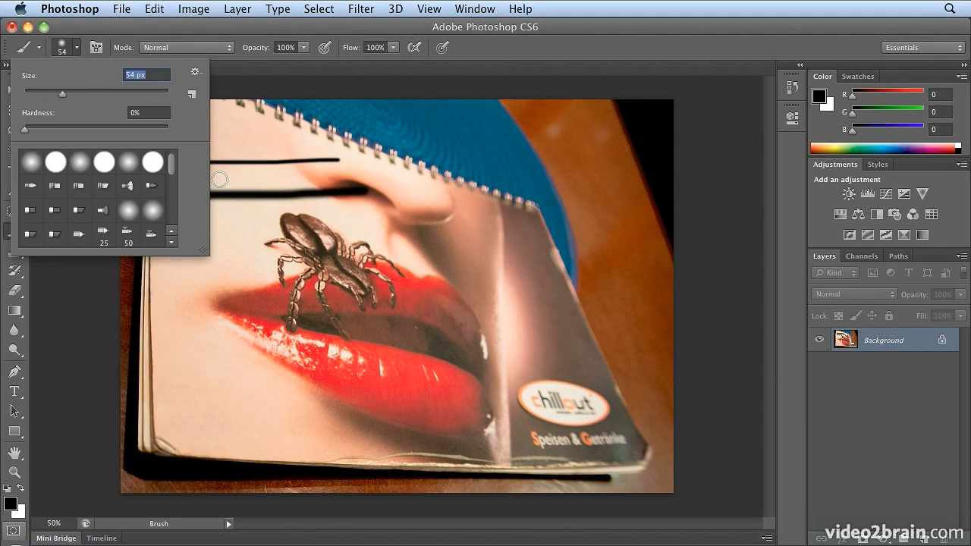
{"action": "left_click_drag", "start_coordinate": [344, 220], "coordinate": [178, 228]}
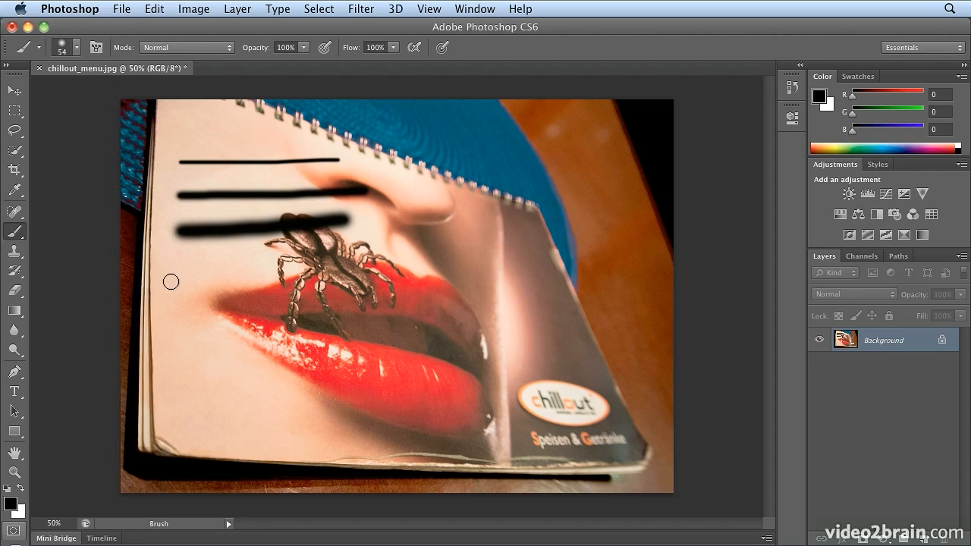
Paint three progressively thicker black strokes down across the lips, enlarging the brush to 70 px, 90 px and 125 px.
{"action": "key", "text": "bracketright"}
{"action": "key", "text": "bracketright"}
{"action": "left_click_drag", "start_coordinate": [179, 274], "coordinate": [303, 262]}
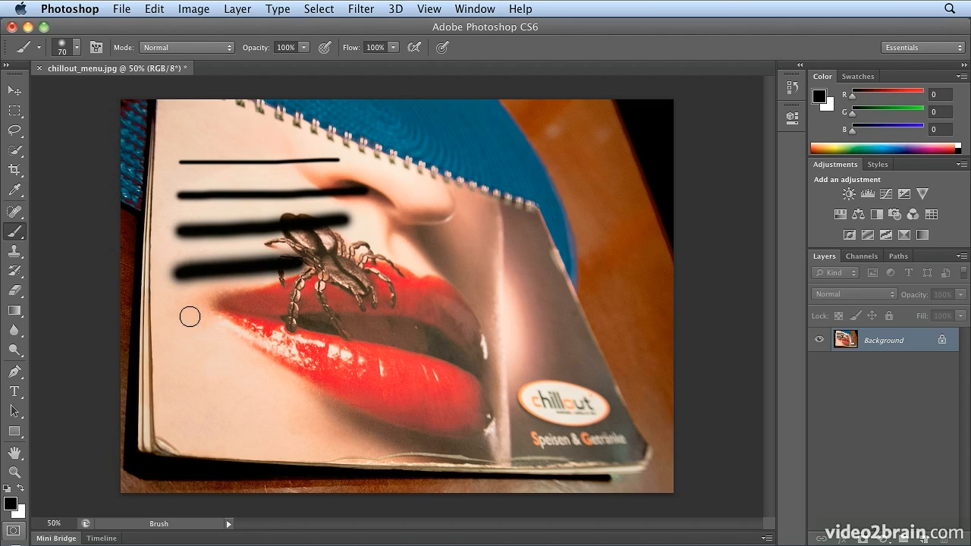
{"action": "key", "text": "bracketright"}
{"action": "key", "text": "bracketright"}
{"action": "left_click_drag", "start_coordinate": [190, 316], "coordinate": [334, 302]}
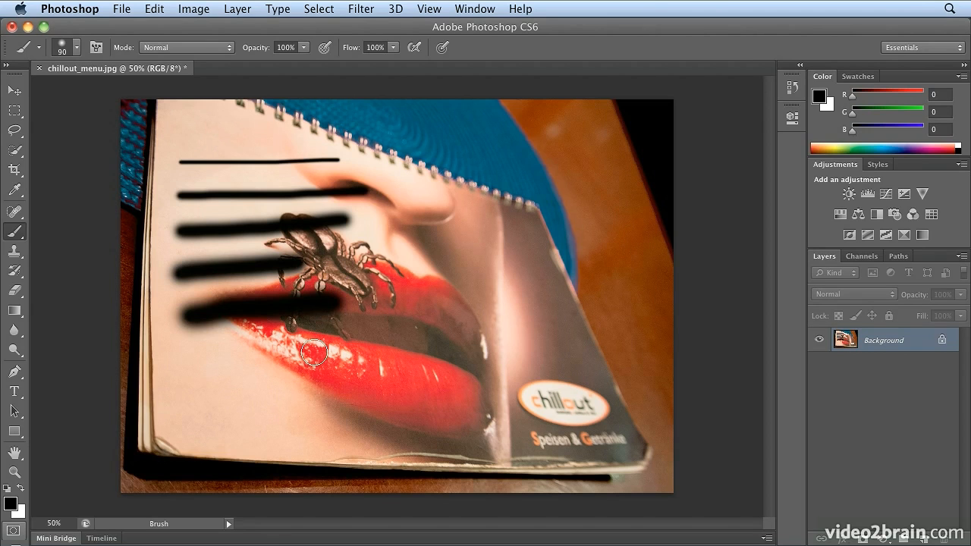
{"action": "key", "text": "bracketright"}
{"action": "key", "text": "bracketright"}
{"action": "left_click_drag", "start_coordinate": [219, 358], "coordinate": [393, 351]}
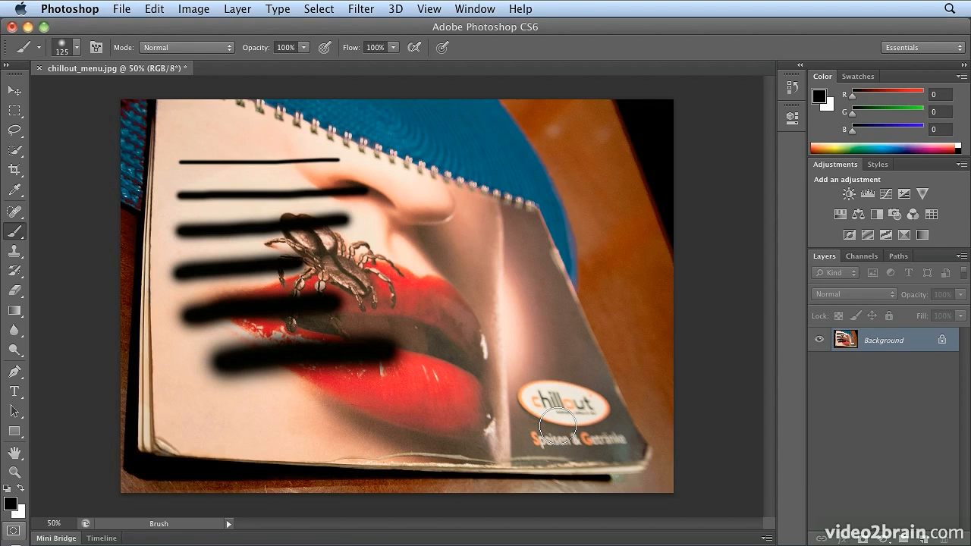
Undo the last brush stroke, then toggle it repeatedly between undone and redone, leaving the stroke restored.
{"action": "left_click", "coordinate": [167, 9]}
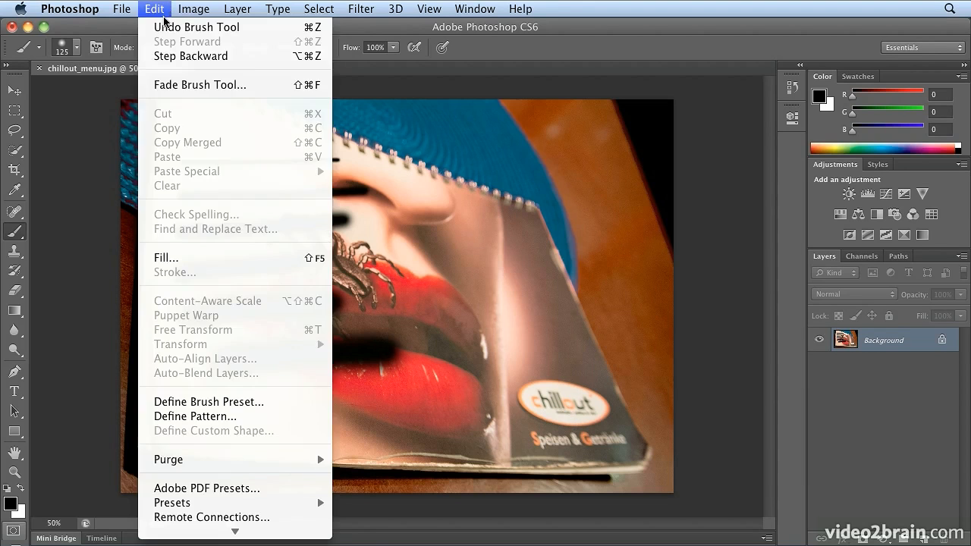
{"action": "left_click", "coordinate": [164, 28]}
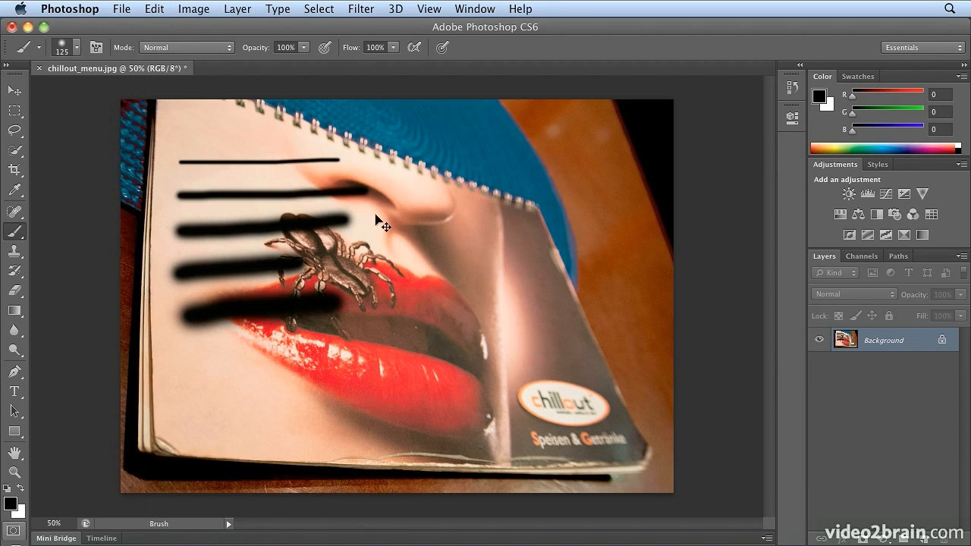
{"action": "key", "text": "super+z"}
{"action": "key", "text": "super+z"}
{"action": "key", "text": "super+z"}
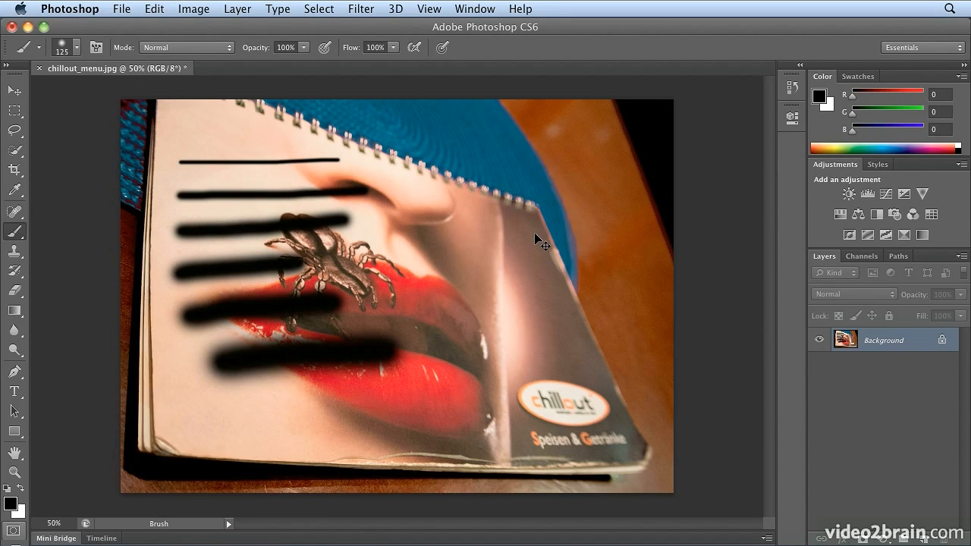
{"action": "key", "text": "super+z"}
{"action": "key", "text": "super+z"}
{"action": "key", "text": "super+z"}
{"action": "key", "text": "super+z"}
{"action": "key", "text": "super+z"}
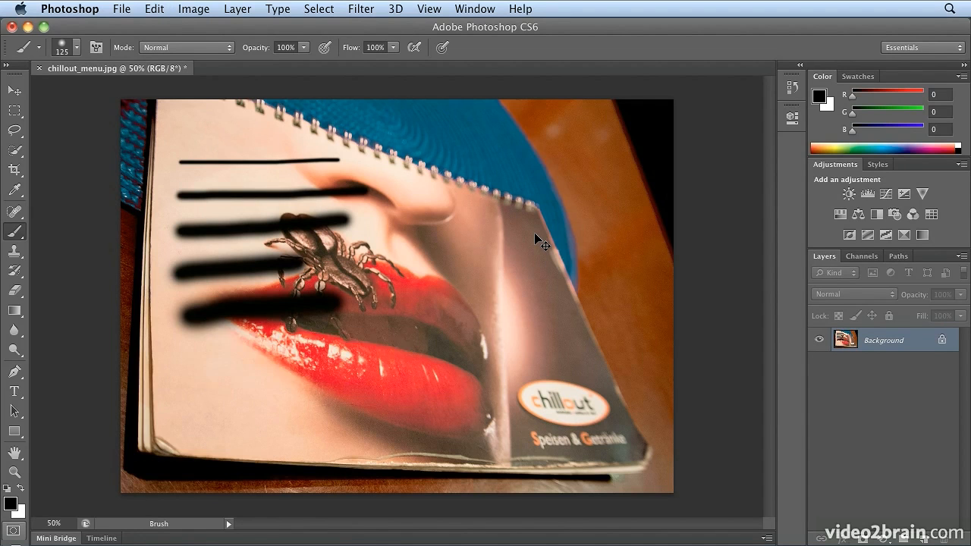
{"action": "key", "text": "super+z"}
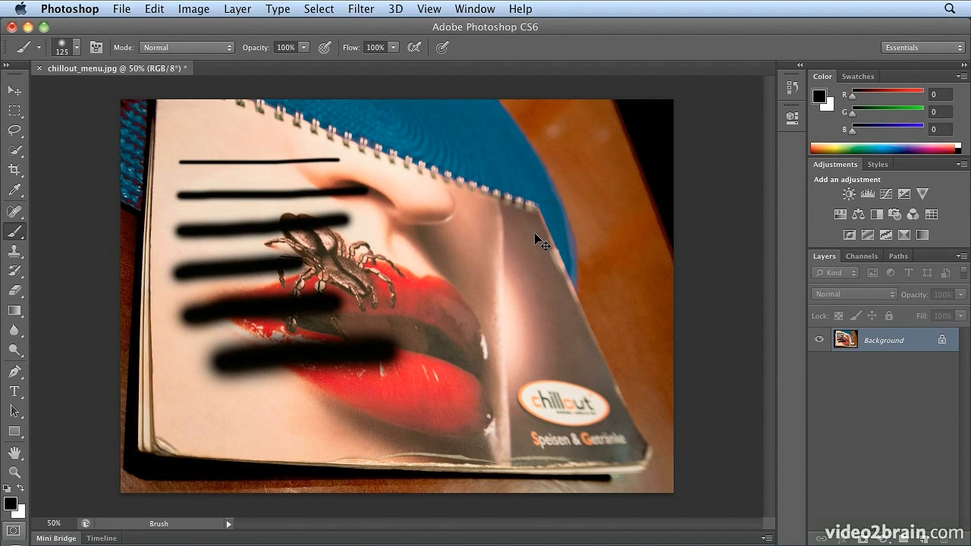
{"action": "key", "text": "super+z"}
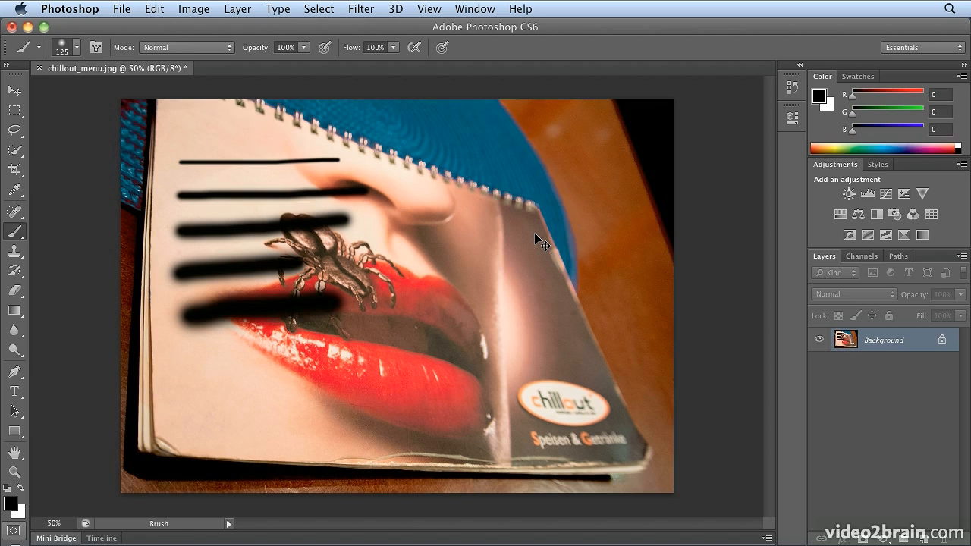
{"action": "key", "text": "super+z"}
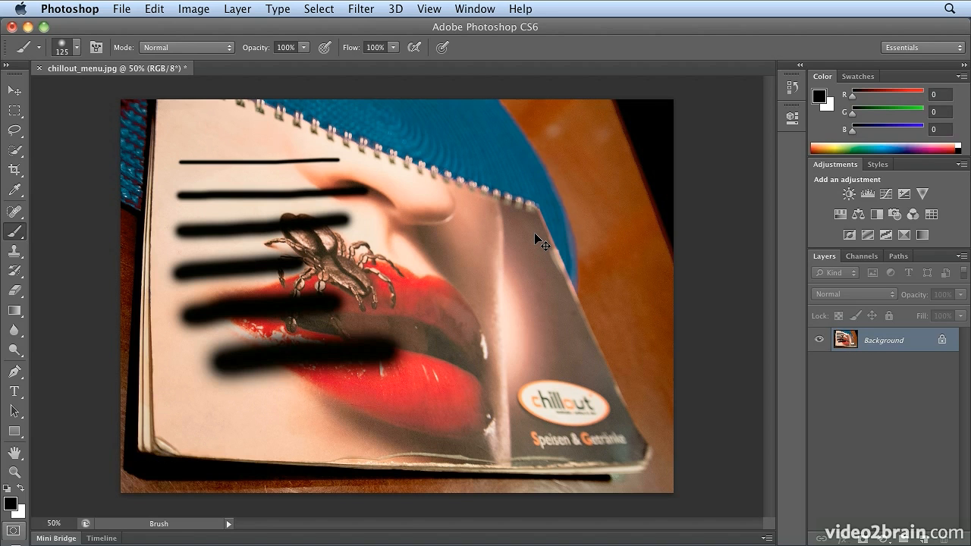
Step backward through the history one stroke at a time until all six brush strokes are removed.
{"action": "left_click", "coordinate": [154, 9]}
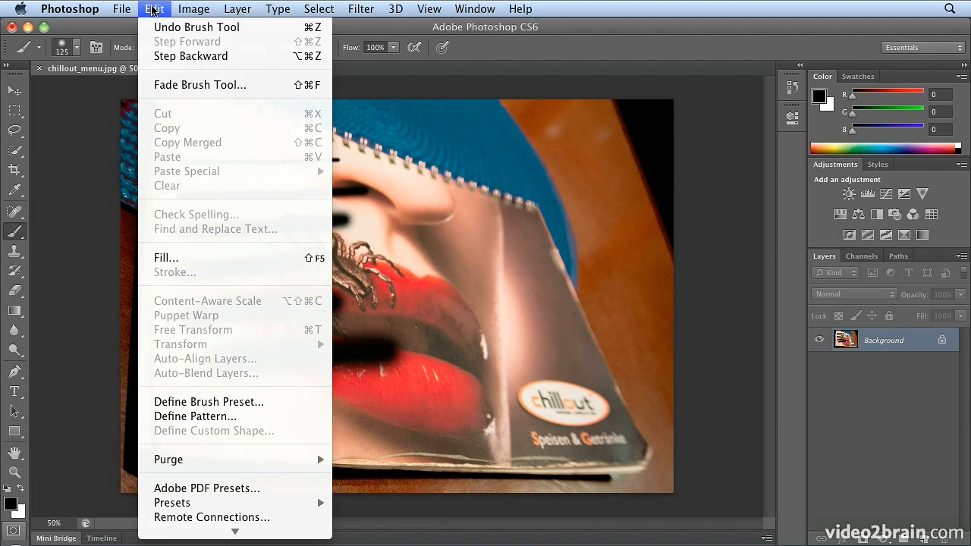
{"action": "left_click", "coordinate": [164, 56]}
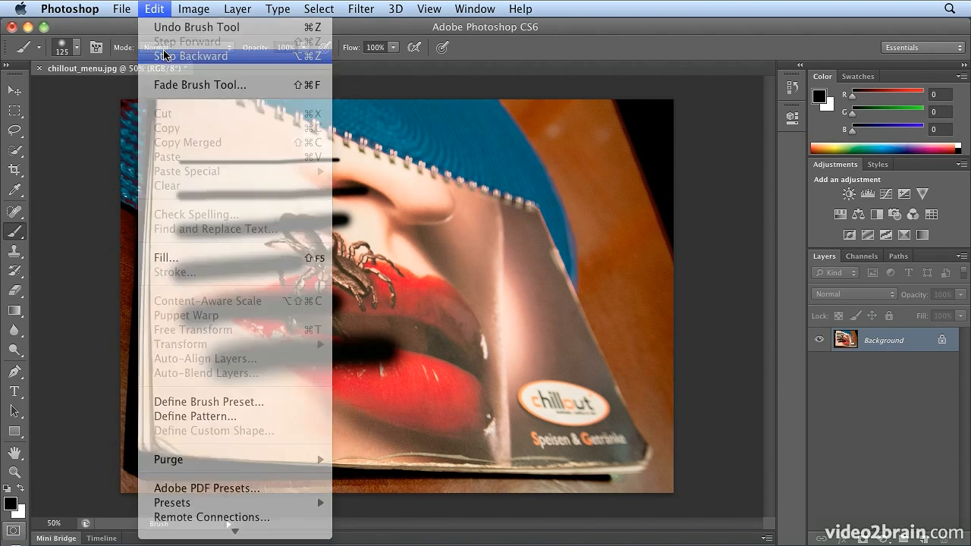
{"action": "left_click", "coordinate": [155, 9]}
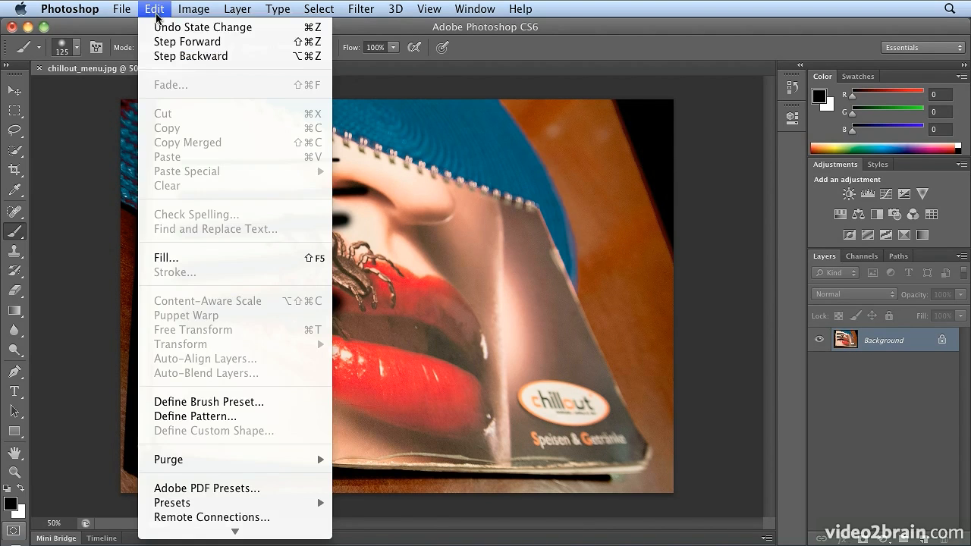
{"action": "left_click", "coordinate": [164, 56]}
{"action": "left_click", "coordinate": [154, 9]}
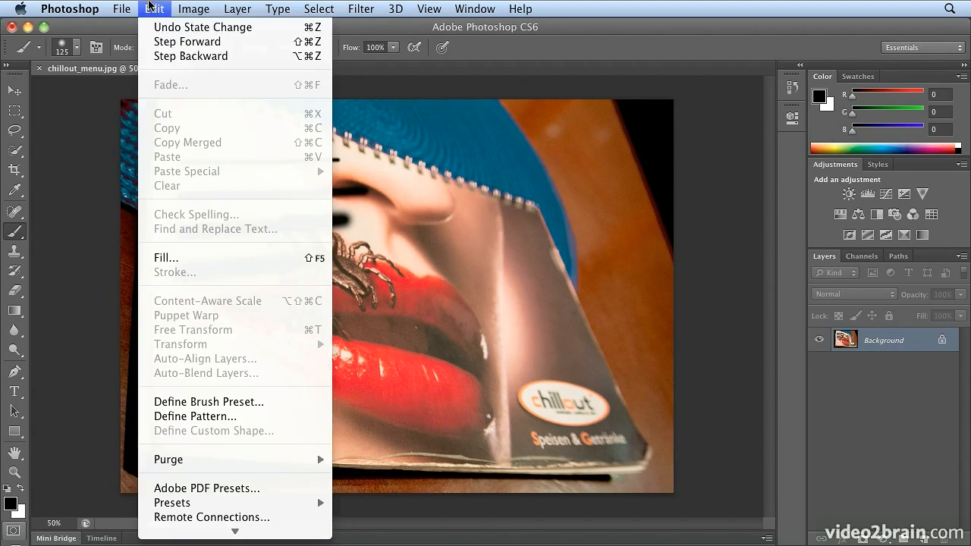
{"action": "left_click", "coordinate": [164, 56]}
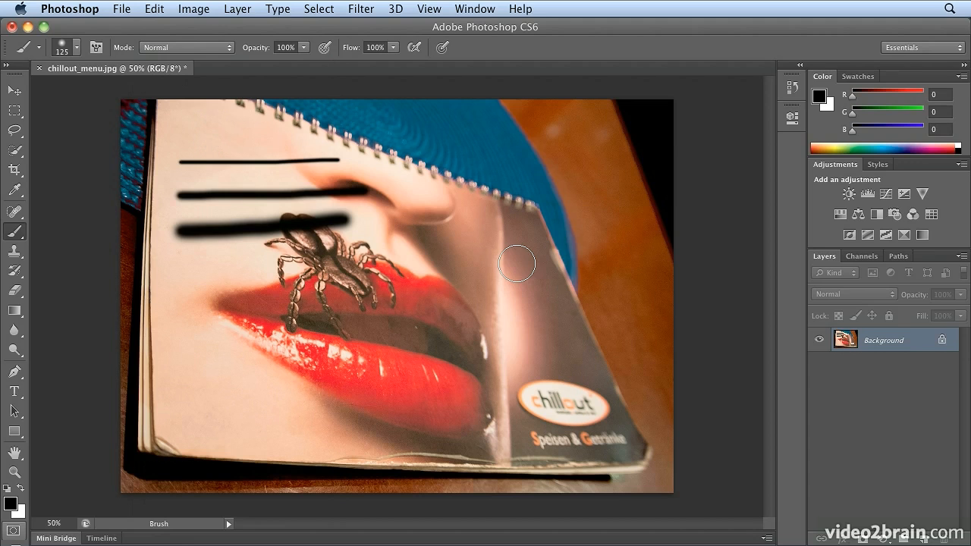
{"action": "key", "text": "super+alt+z"}
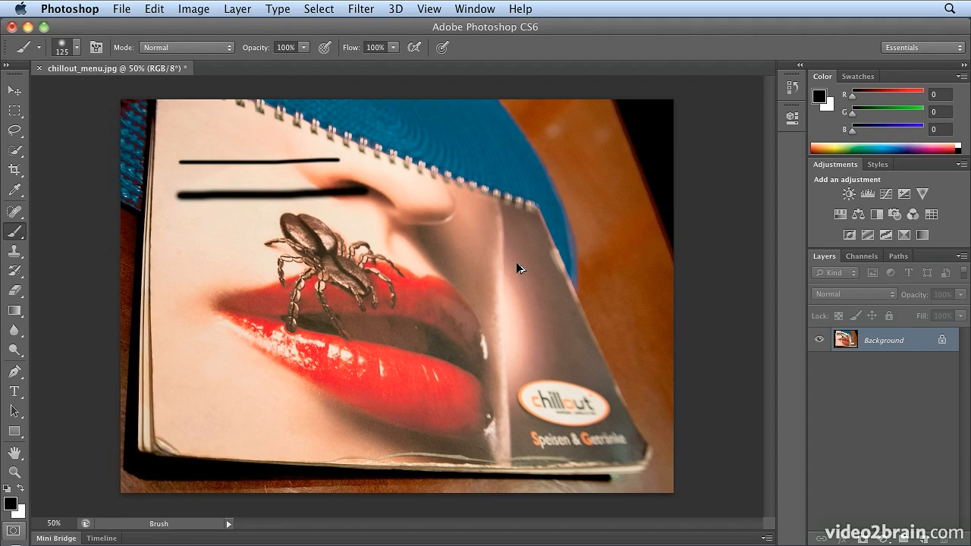
{"action": "key", "text": "super+alt+z"}
{"action": "key", "text": "super+alt+z"}
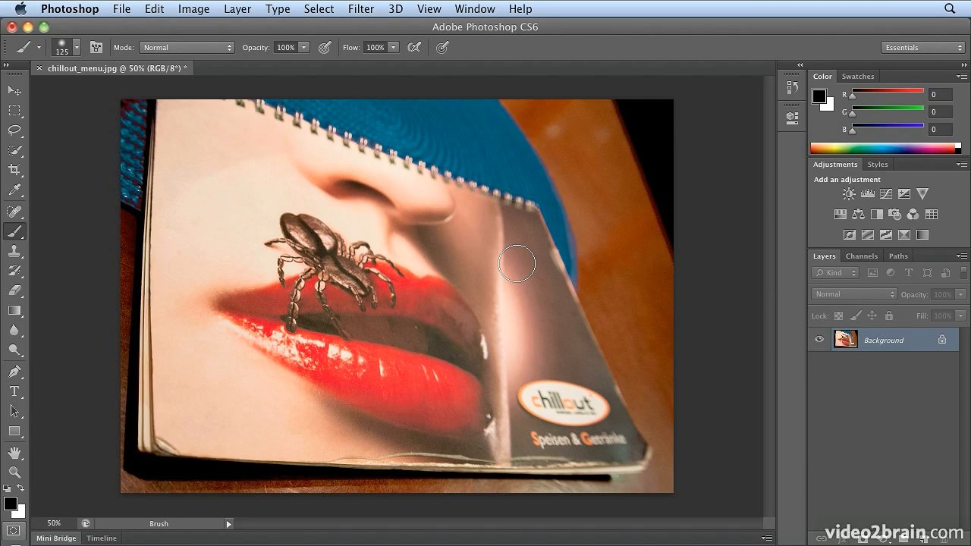
Step forward through the history one stroke at a time to restore all six brush strokes.
{"action": "left_click", "coordinate": [152, 8]}
{"action": "left_click", "coordinate": [151, 47]}
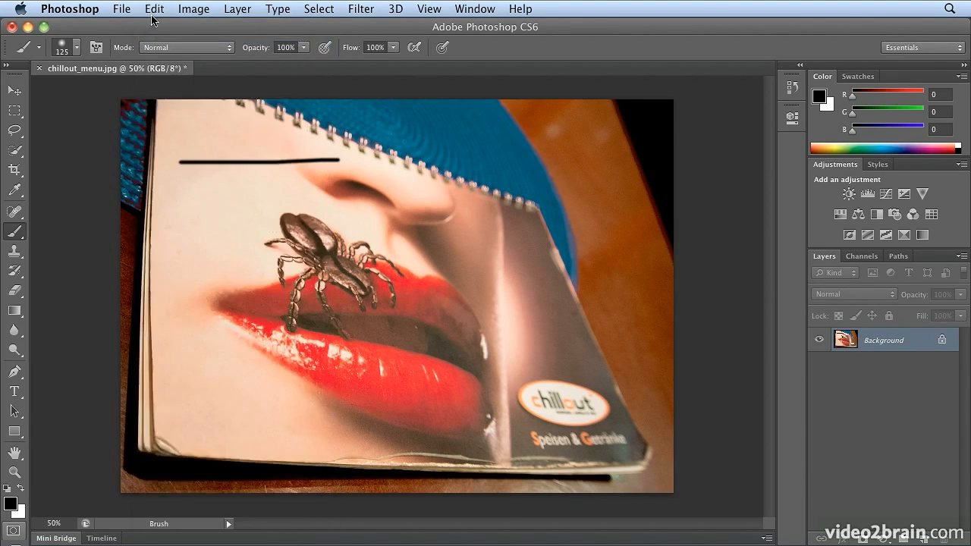
{"action": "left_click", "coordinate": [152, 8]}
{"action": "left_click", "coordinate": [156, 42]}
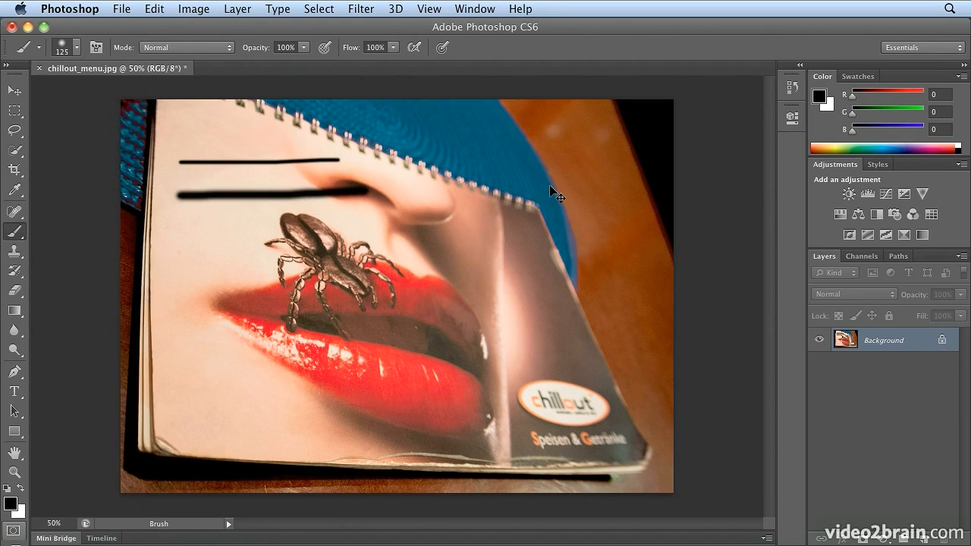
{"action": "key", "text": "super+shift+z"}
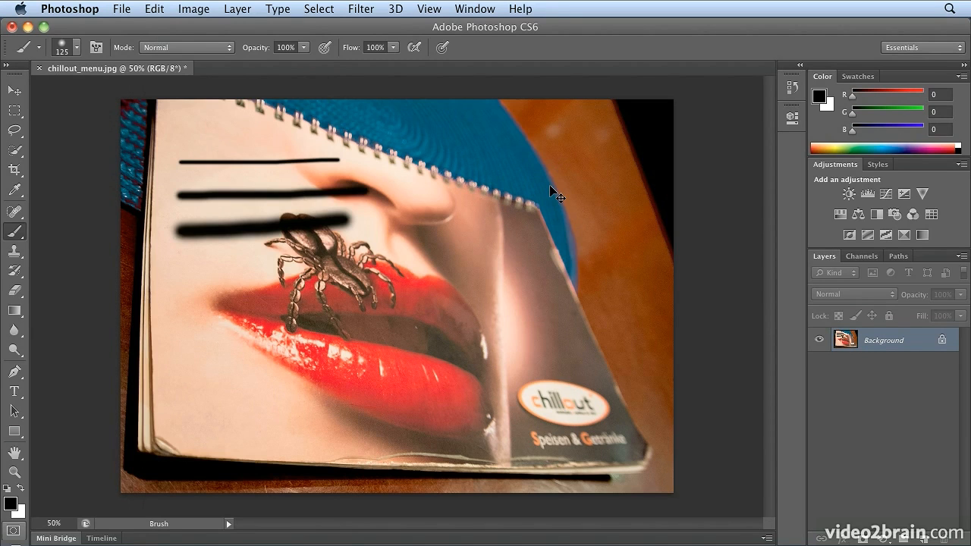
{"action": "key", "text": "super+shift+z"}
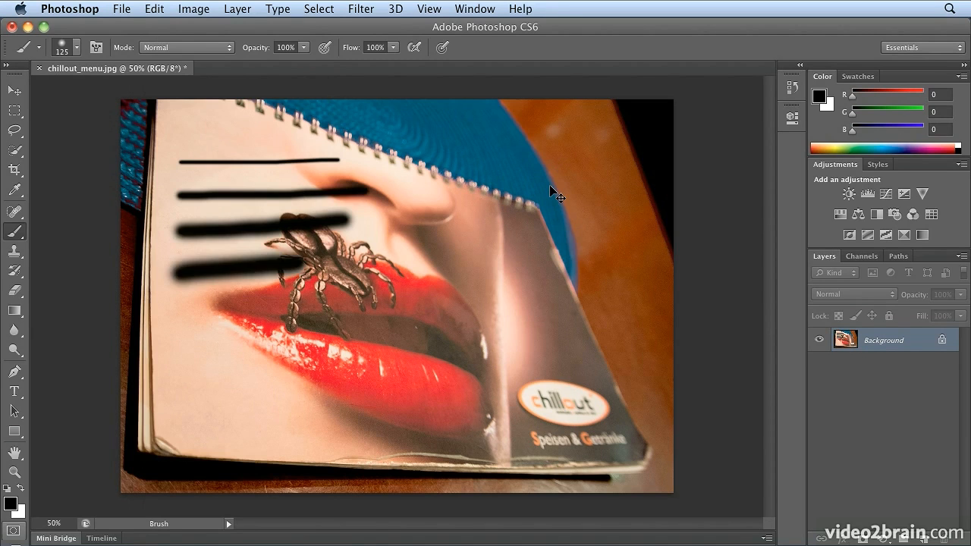
{"action": "key", "text": "super+shift+z"}
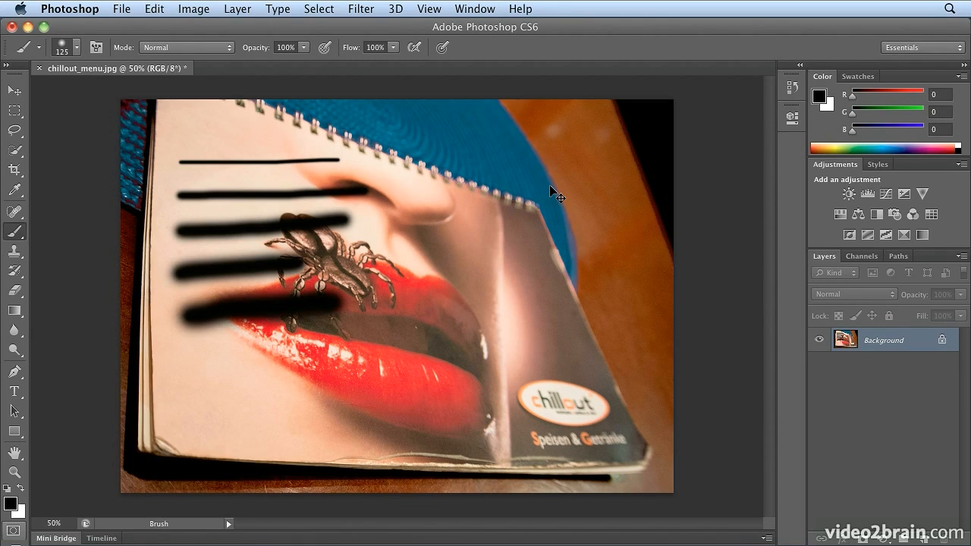
{"action": "key", "text": "super+shift+z"}
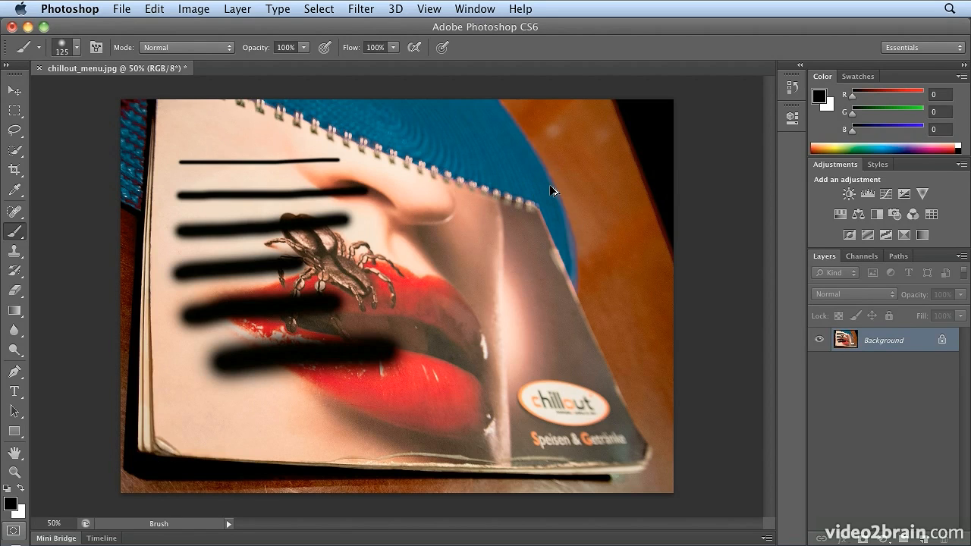
Step backward six times to return the photo to its unpainted state.
{"action": "key", "text": "super+alt+z"}
{"action": "key", "text": "super+alt+z"}
{"action": "key", "text": "super+alt+z"}
{"action": "key", "text": "super+alt+z"}
{"action": "key", "text": "super+alt+z"}
{"action": "key", "text": "super+alt+z"}
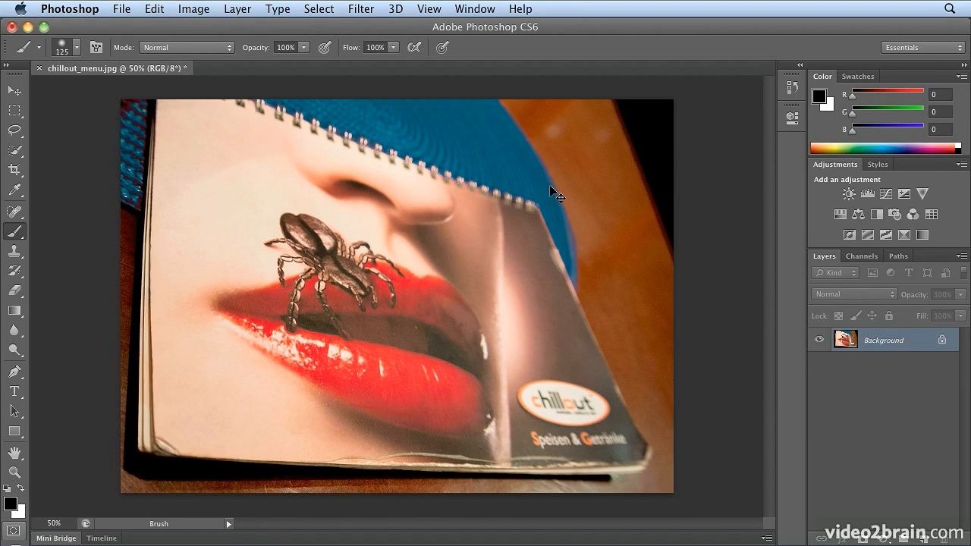
Step forward six times through the history to bring back all six brush strokes.
{"action": "key", "text": "super+shift+z"}
{"action": "key", "text": "super+shift+z"}
{"action": "key", "text": "super+shift+z"}
{"action": "key", "text": "super+shift+z"}
{"action": "key", "text": "super+shift+z"}
{"action": "key", "text": "super+shift+z"}
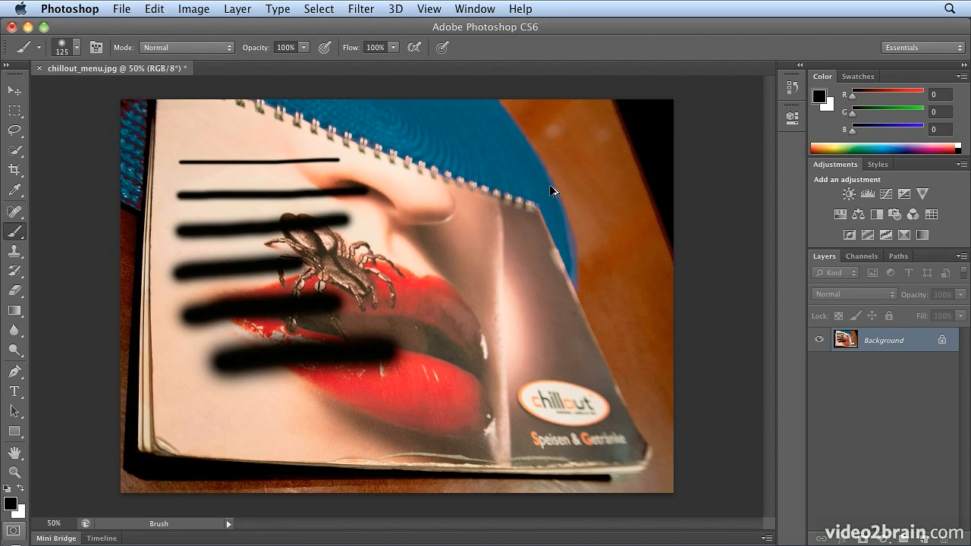
Step backward six times through the history to remove all six brush strokes again.
{"action": "key", "text": "super+alt+z"}
{"action": "key", "text": "super+alt+z"}
{"action": "key", "text": "super+alt+z"}
{"action": "key", "text": "super+alt+z"}
{"action": "key", "text": "super+alt+z"}
{"action": "key", "text": "super+alt+z"}
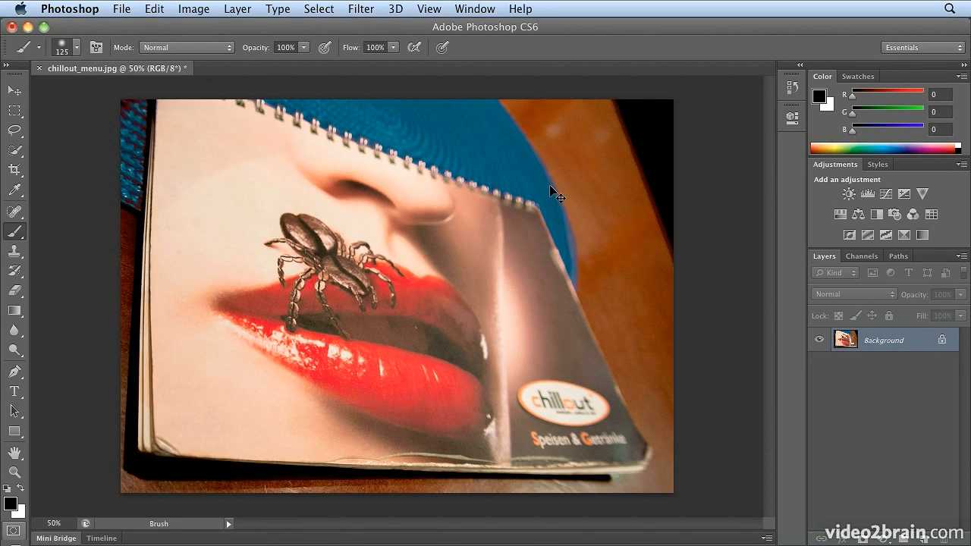
Step forward through all six undone brush strokes so that they are painted on the photo again.
{"action": "key", "text": "super+shift+z"}
{"action": "key", "text": "super+shift+z"}
{"action": "key", "text": "super+shift+z"}
{"action": "key", "text": "super+shift+z"}
{"action": "key", "text": "super+shift+z"}
{"action": "key", "text": "super+shift+z"}
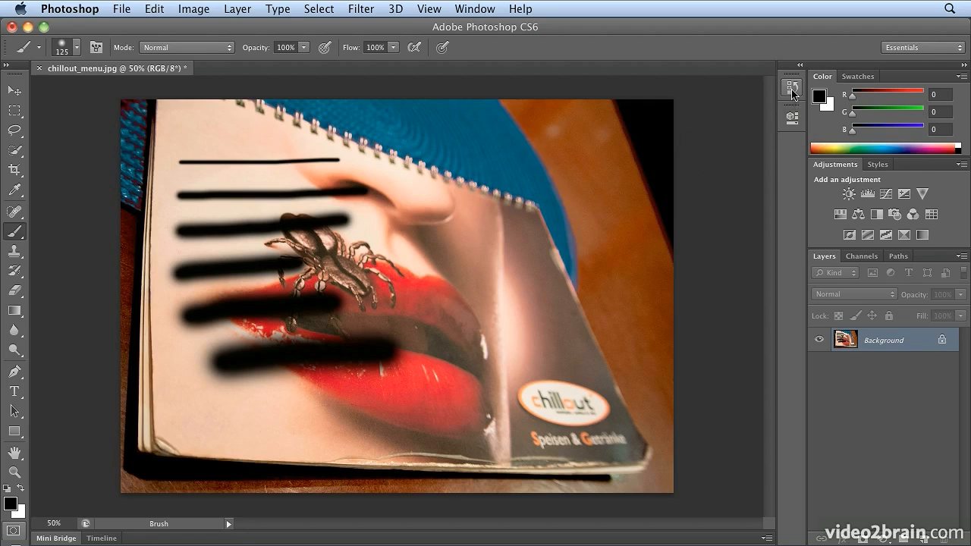
Keep the Essentials workspace, display the History panel and stretch it to show the full list of states.
{"action": "left_click", "coordinate": [888, 50]}
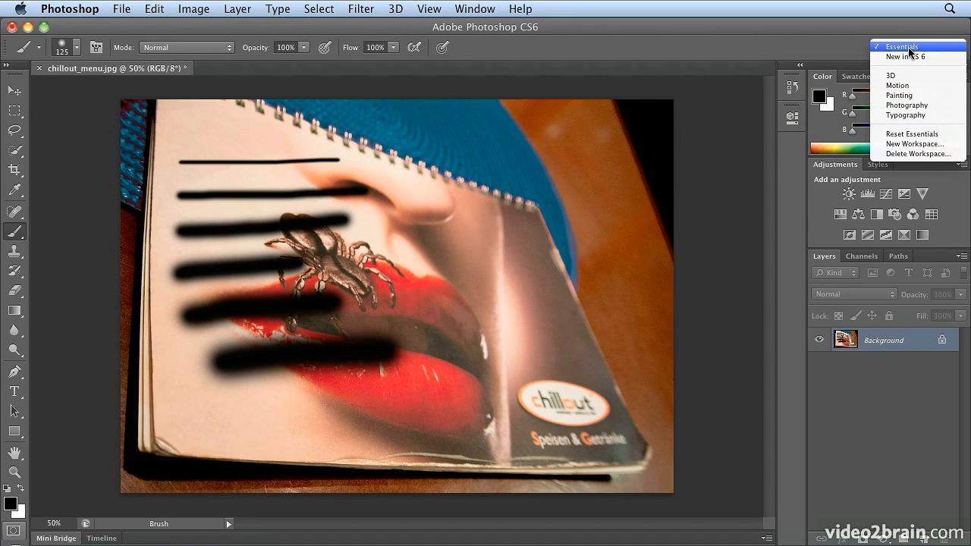
{"action": "left_click", "coordinate": [910, 49]}
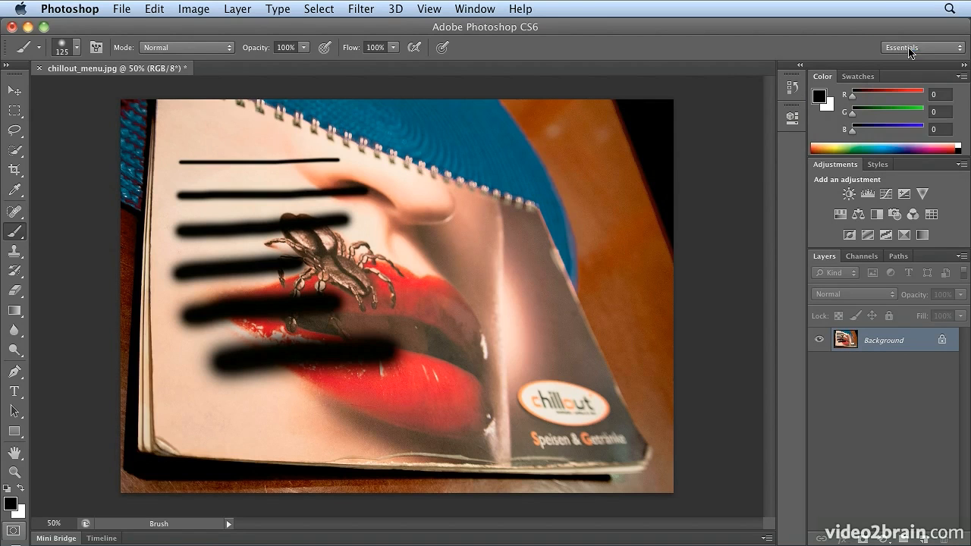
{"action": "left_click", "coordinate": [792, 89]}
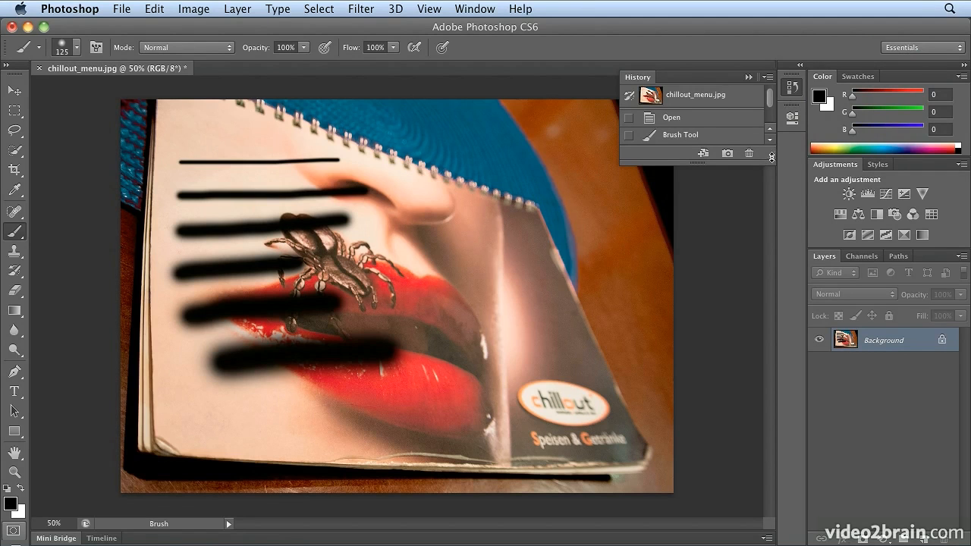
{"action": "mouse_move", "coordinate": [772, 157]}
{"action": "left_mouse_down"}
{"action": "mouse_move", "coordinate": [735, 529]}
{"action": "mouse_move", "coordinate": [724, 521]}
{"action": "mouse_move", "coordinate": [717, 542]}
{"action": "left_mouse_up"}
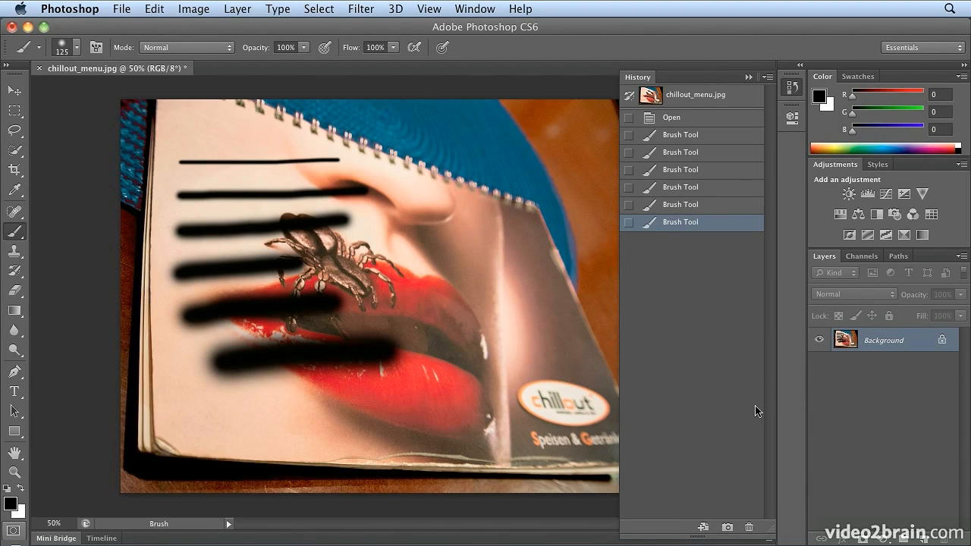
Revert the photo to its Open history state and apply a Levels adjustment with the midtone input at 1.10.
{"action": "left_click", "coordinate": [692, 120]}
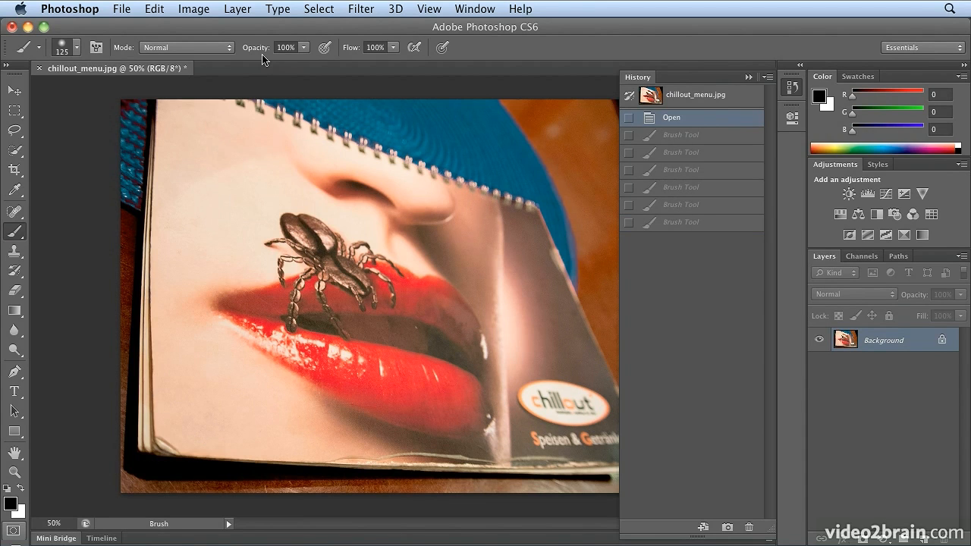
{"action": "left_click", "coordinate": [210, 10]}
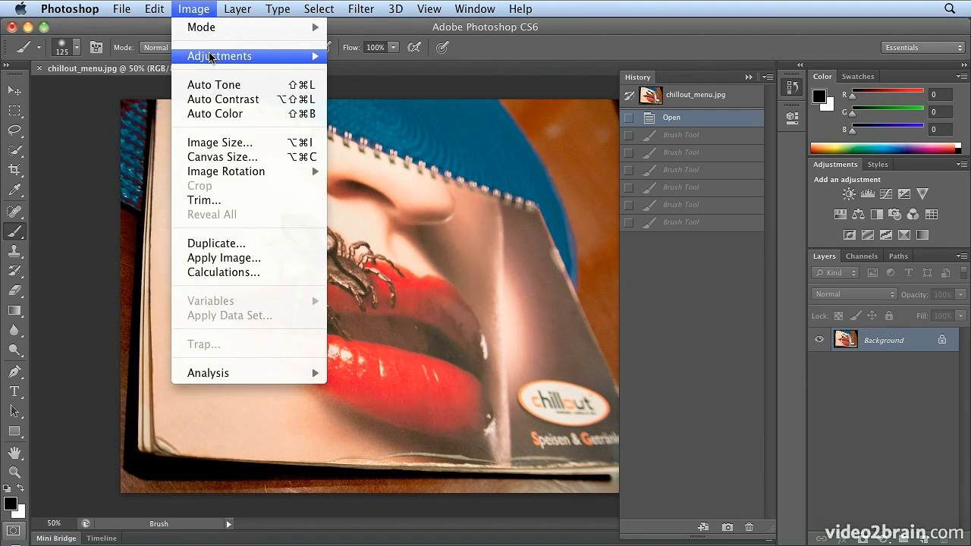
{"action": "mouse_move", "coordinate": [211, 58]}
{"action": "left_click", "coordinate": [356, 70]}
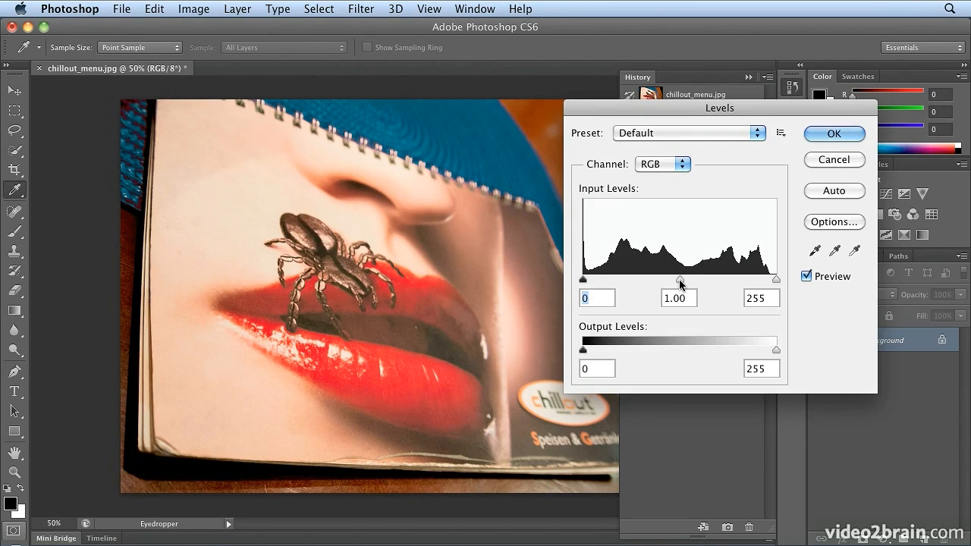
{"action": "left_click_drag", "start_coordinate": [681, 282], "coordinate": [673, 284]}
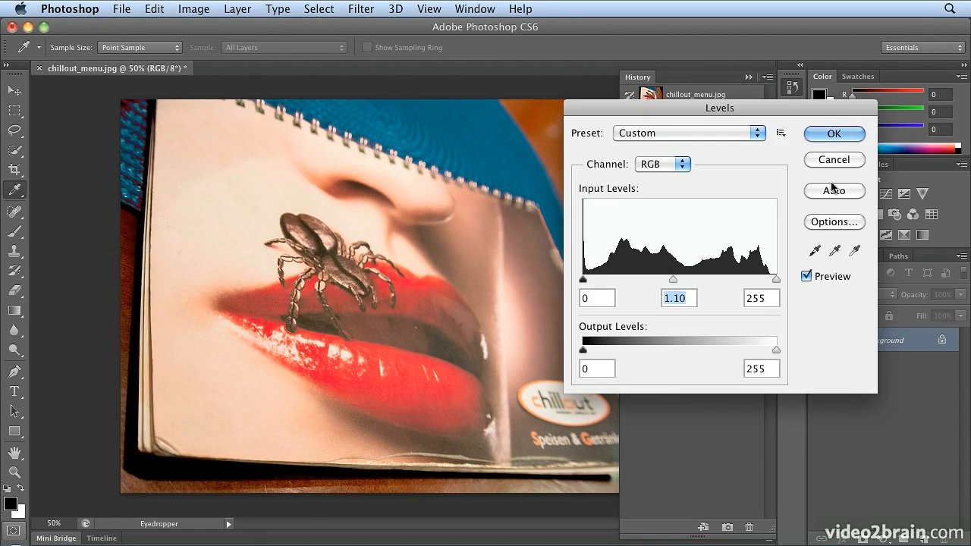
{"action": "left_click", "coordinate": [830, 136]}
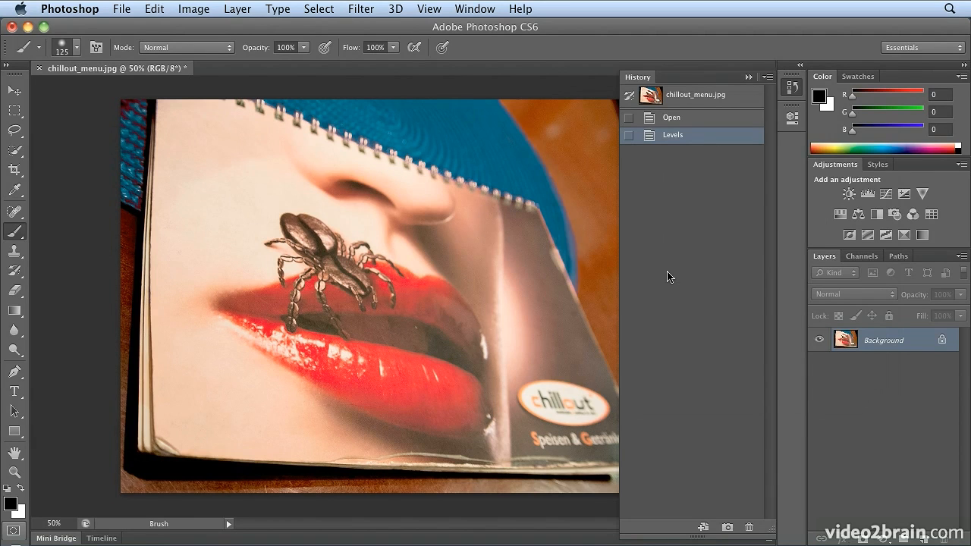
Paint a short black brush stroke at the upper lip's right end, and switch between the Open, Levels and Brush Tool history states, ending on Open.
{"action": "mouse_move", "coordinate": [413, 284]}
{"action": "left_mouse_down"}
{"action": "mouse_move", "coordinate": [425, 279]}
{"action": "mouse_move", "coordinate": [494, 314]}
{"action": "left_mouse_up"}
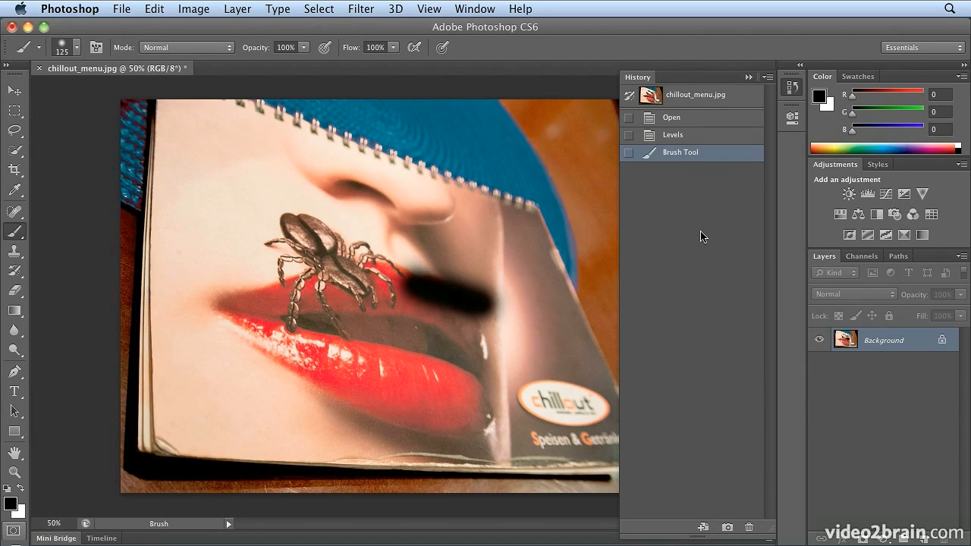
{"action": "left_click", "coordinate": [674, 120]}
{"action": "left_click", "coordinate": [675, 153]}
{"action": "left_click", "coordinate": [674, 118]}
{"action": "left_click", "coordinate": [675, 136]}
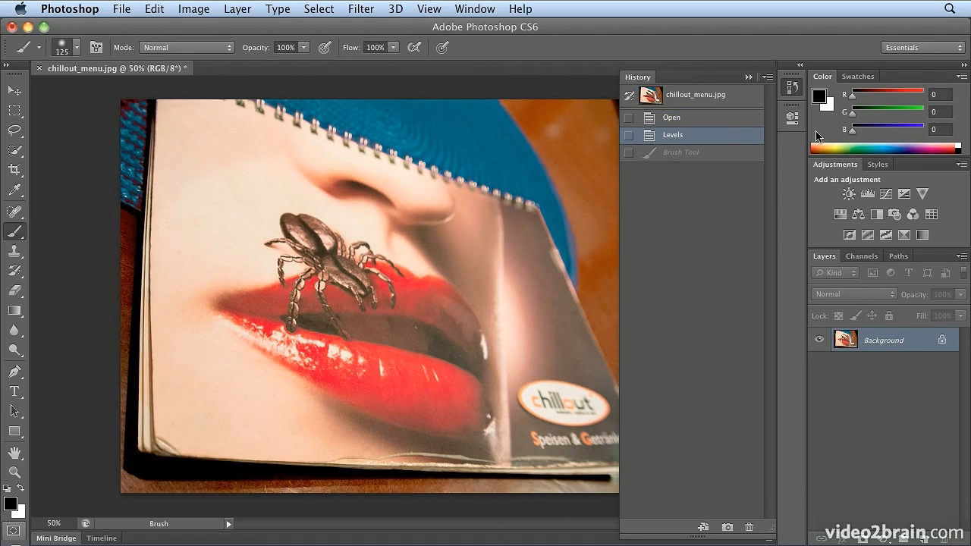
{"action": "left_click", "coordinate": [733, 120]}
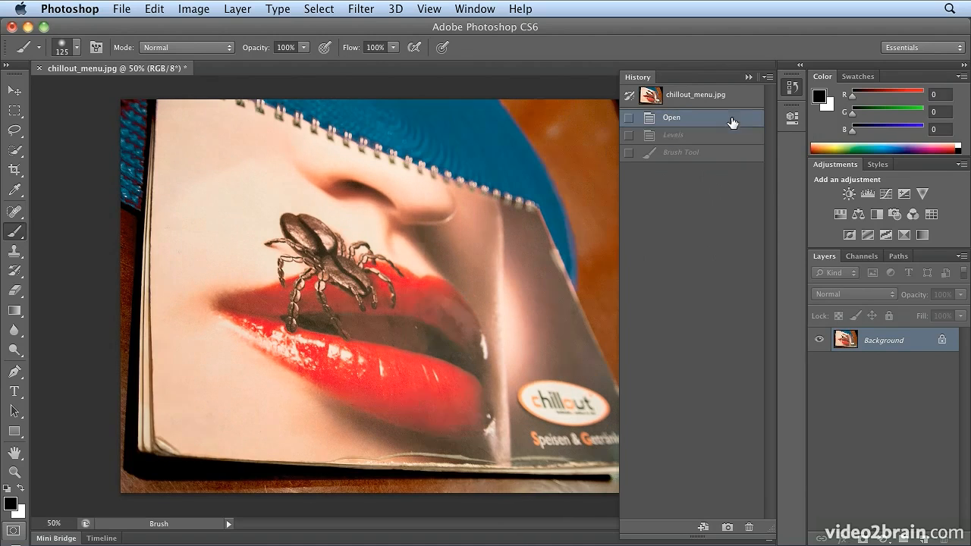
{"action": "left_click", "coordinate": [727, 130]}
{"action": "left_click", "coordinate": [726, 119]}
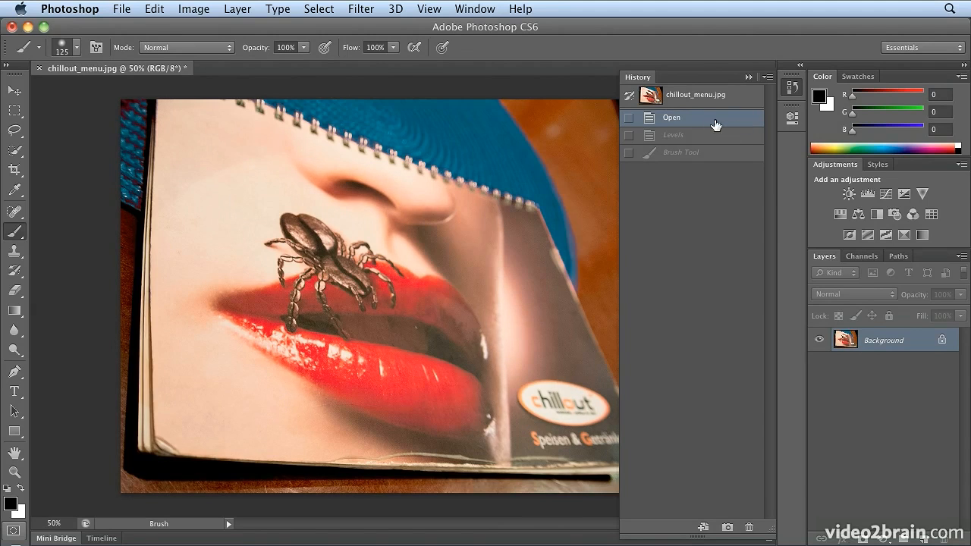